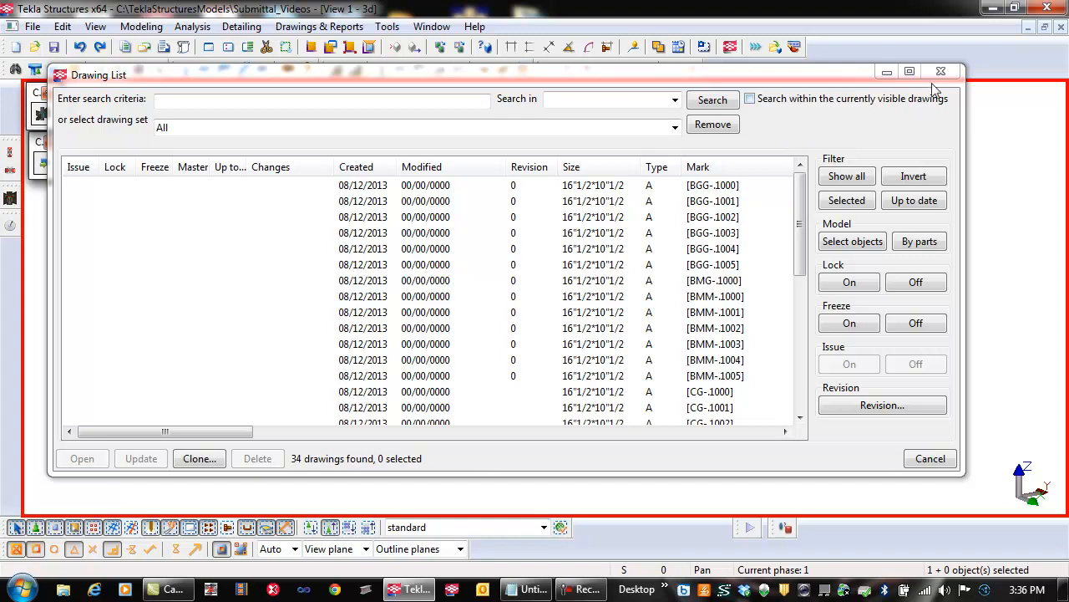
- Close the drawing list and open the Printer Catalog
click(941, 71)
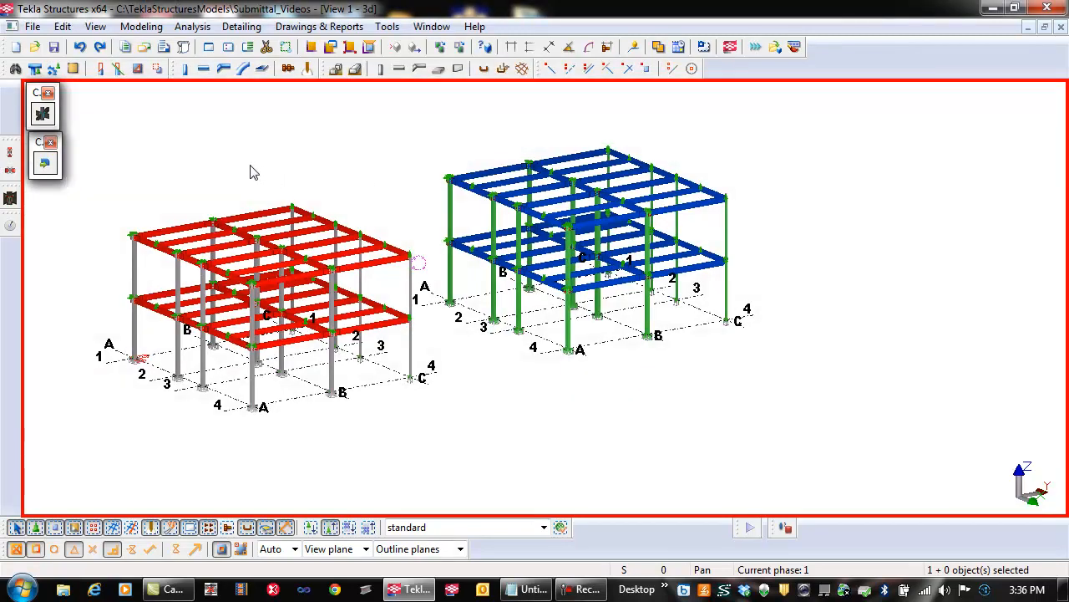
click(33, 26)
mouse_move(67, 154)
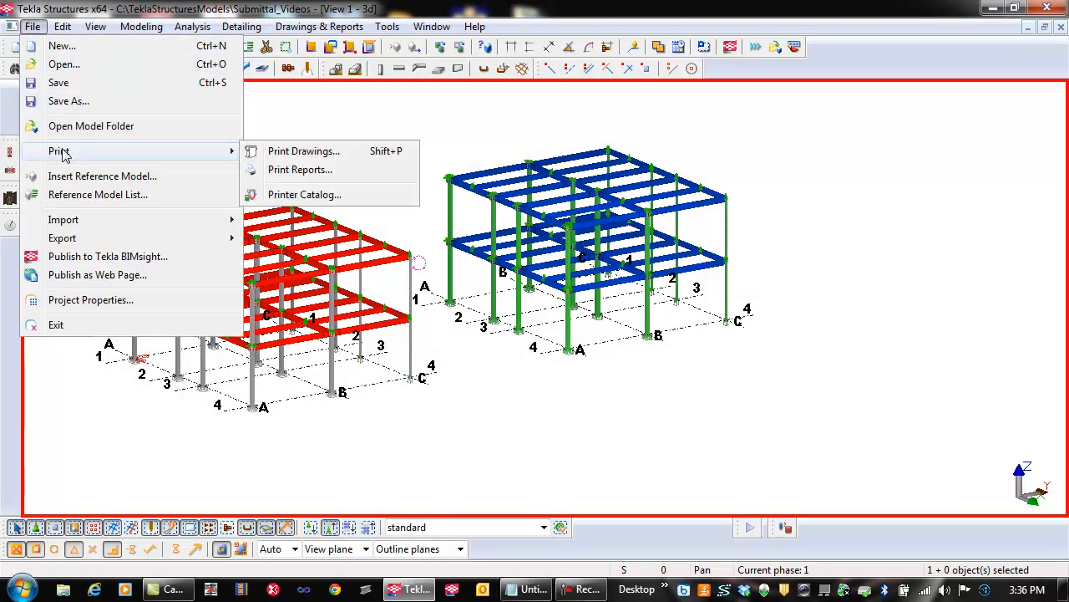
click(299, 196)
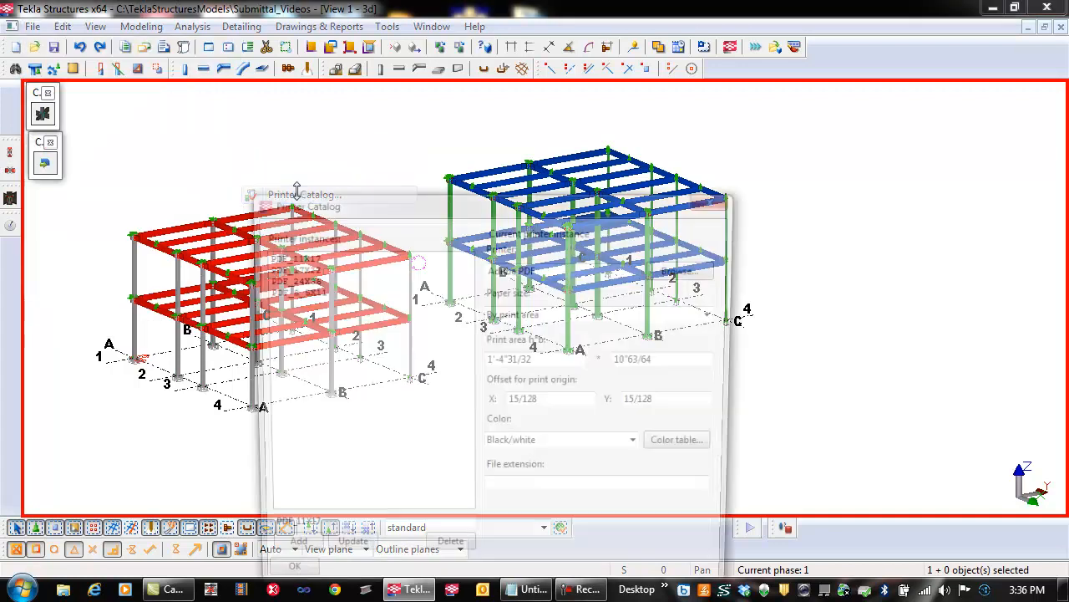
drag(292, 155, 239, 123)
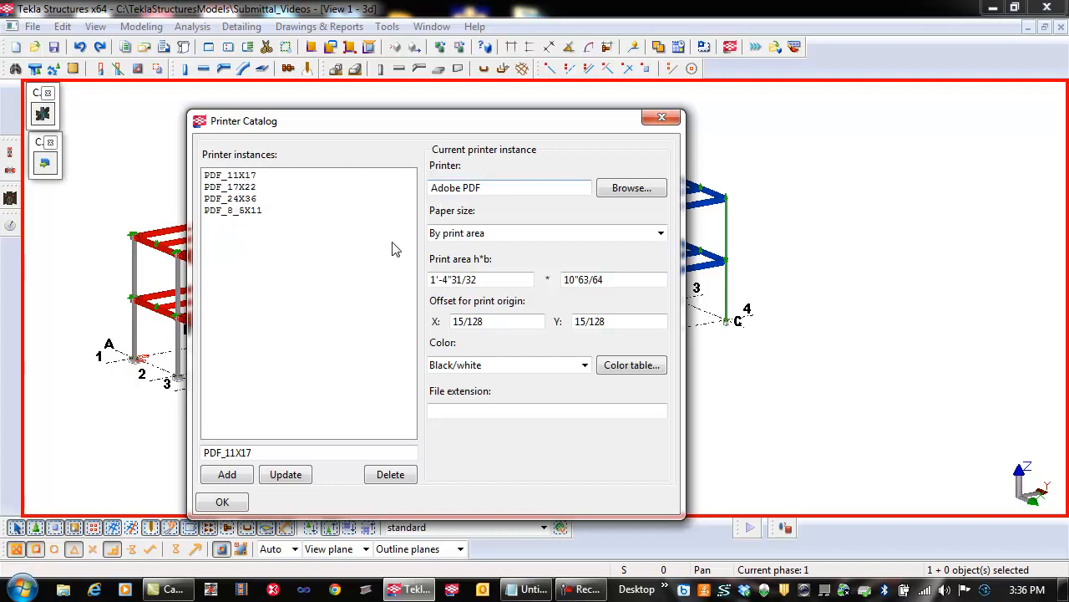
- Check the printer assigned to the PDF_17X22 instance against the available printers, leaving the printer selection unchanged
click(244, 176)
click(237, 189)
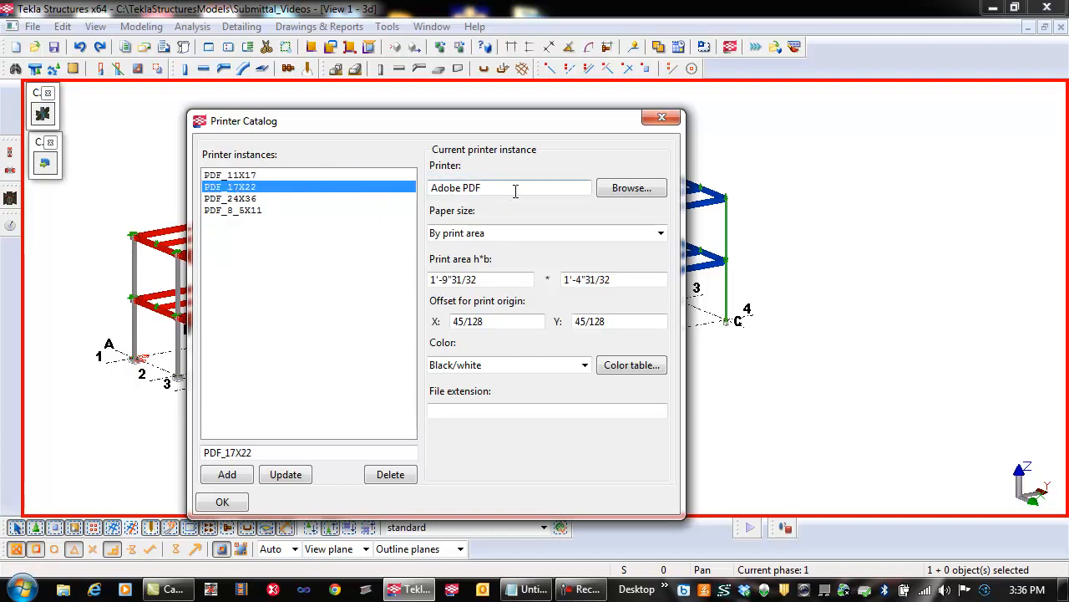
click(618, 188)
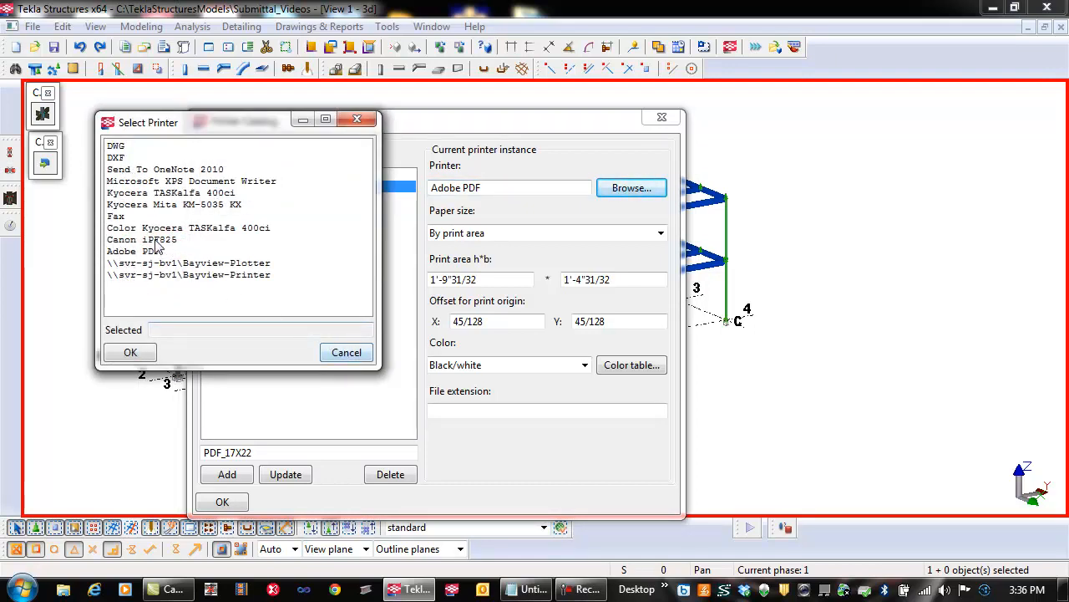
click(153, 253)
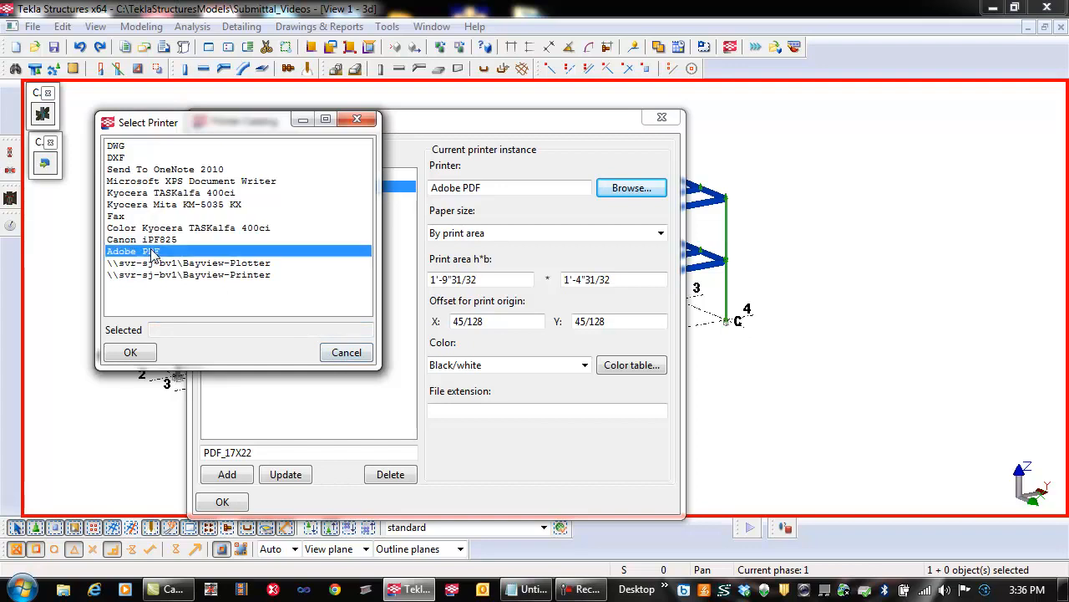
click(346, 352)
- Compare the print area and offset settings of the PDF_11X17, PDF_17X22, PDF_24X36 and PDF_8_5X11 printer instances
click(222, 199)
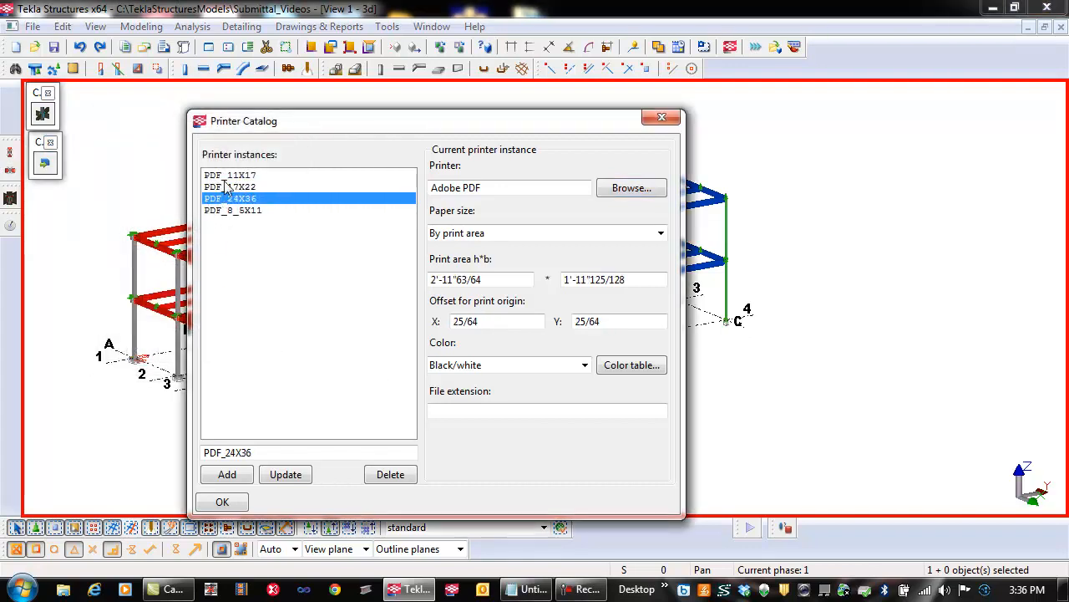
click(228, 176)
click(231, 187)
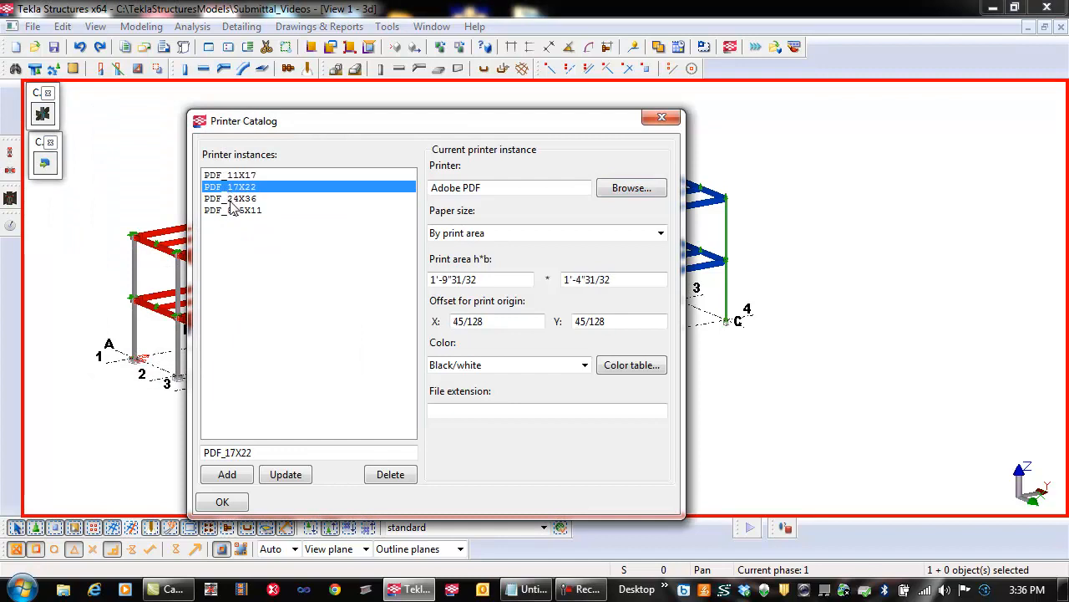
click(234, 200)
click(236, 211)
click(237, 199)
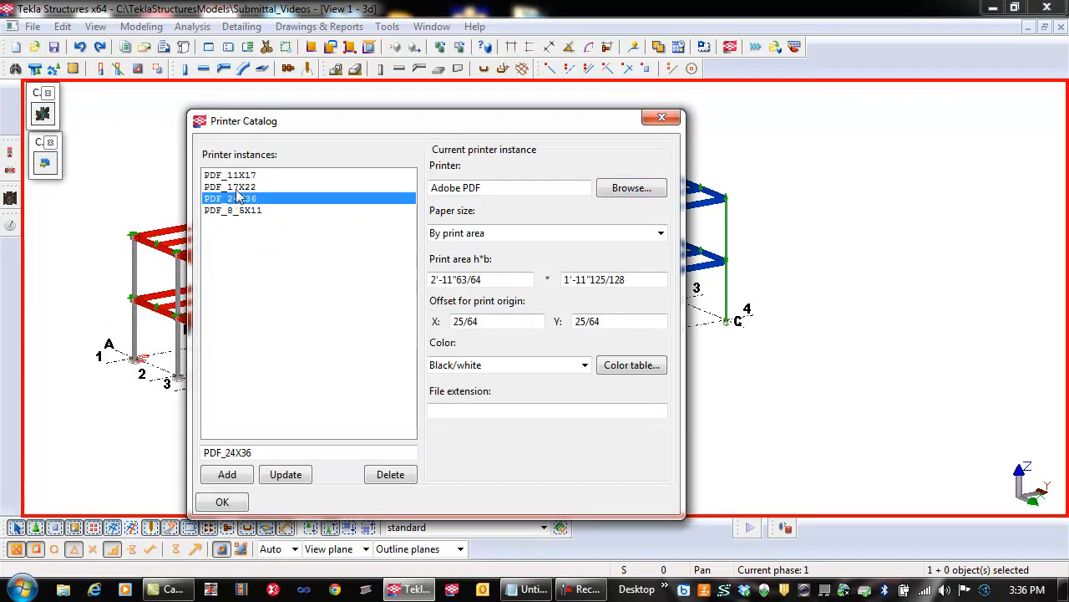
click(237, 188)
click(236, 176)
click(237, 187)
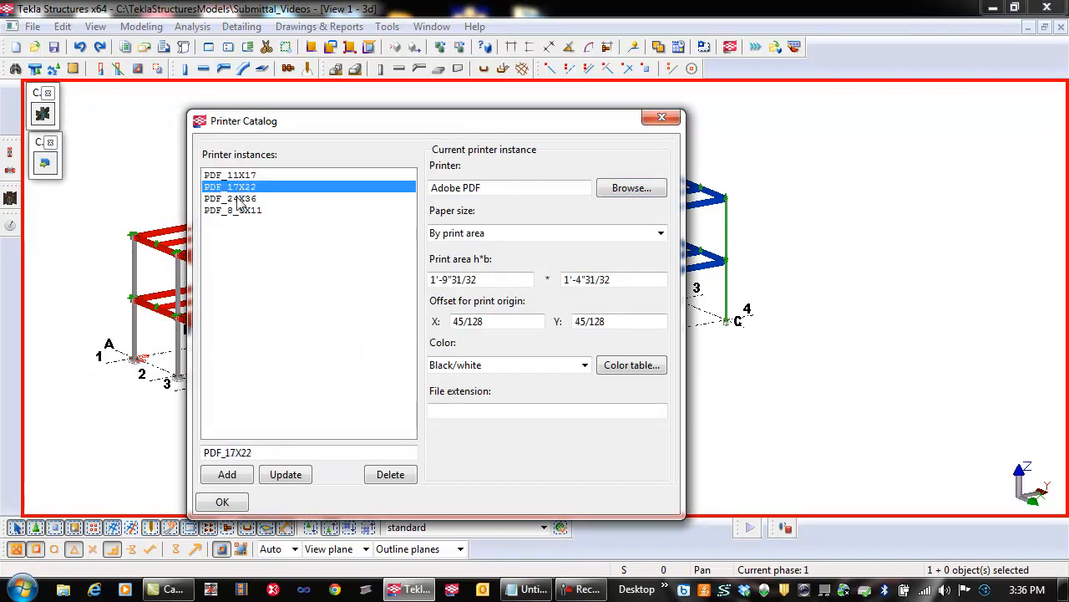
click(239, 200)
click(238, 210)
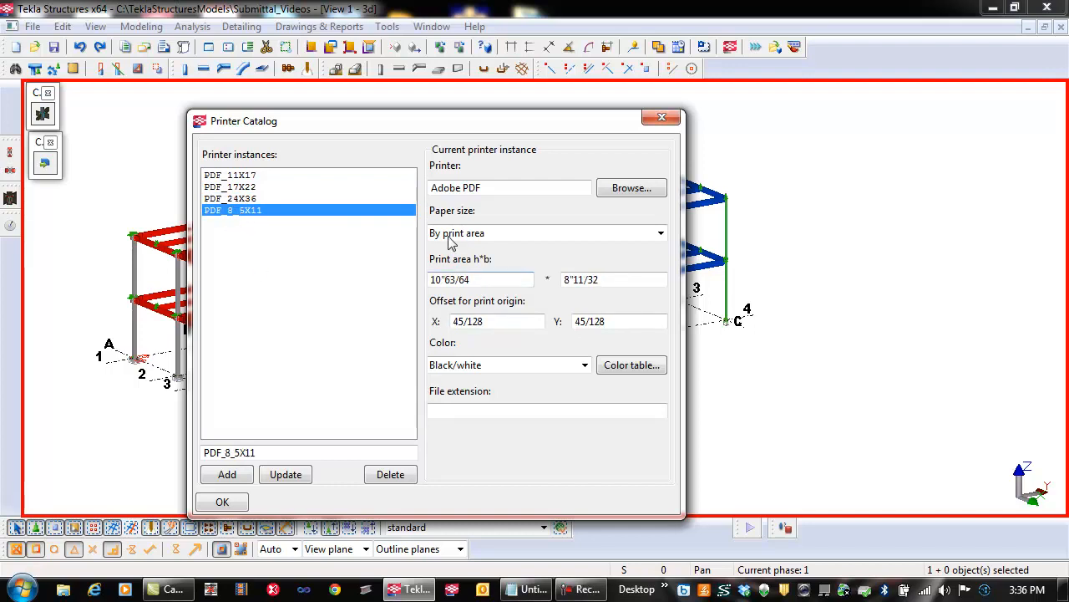
- Check the printer name and file extension settings of the PDF_8_5X11 instance, and close the Printer Catalog
drag(491, 188, 411, 211)
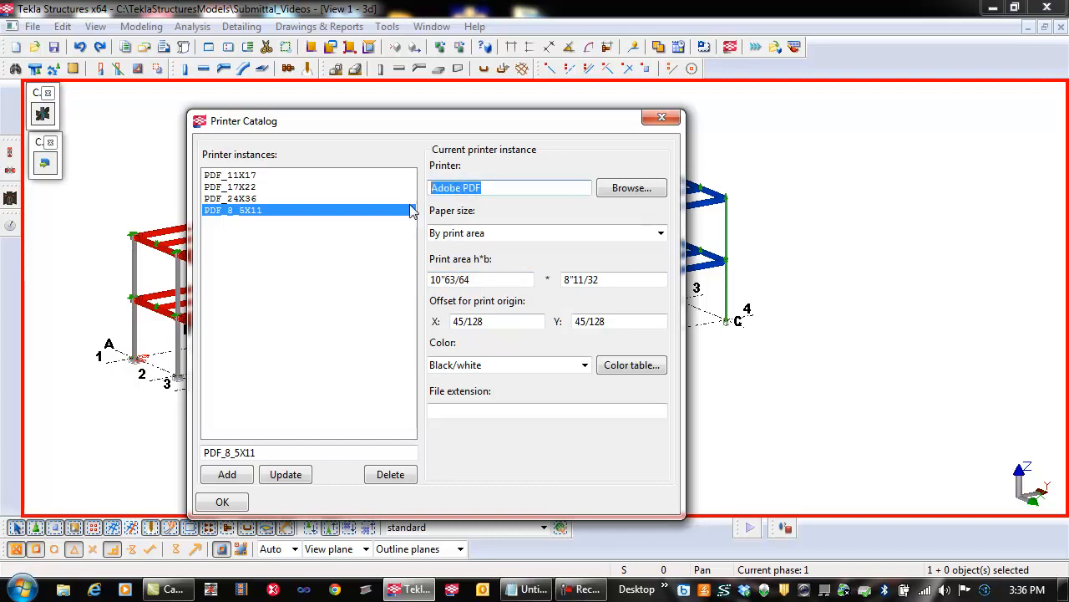
click(455, 410)
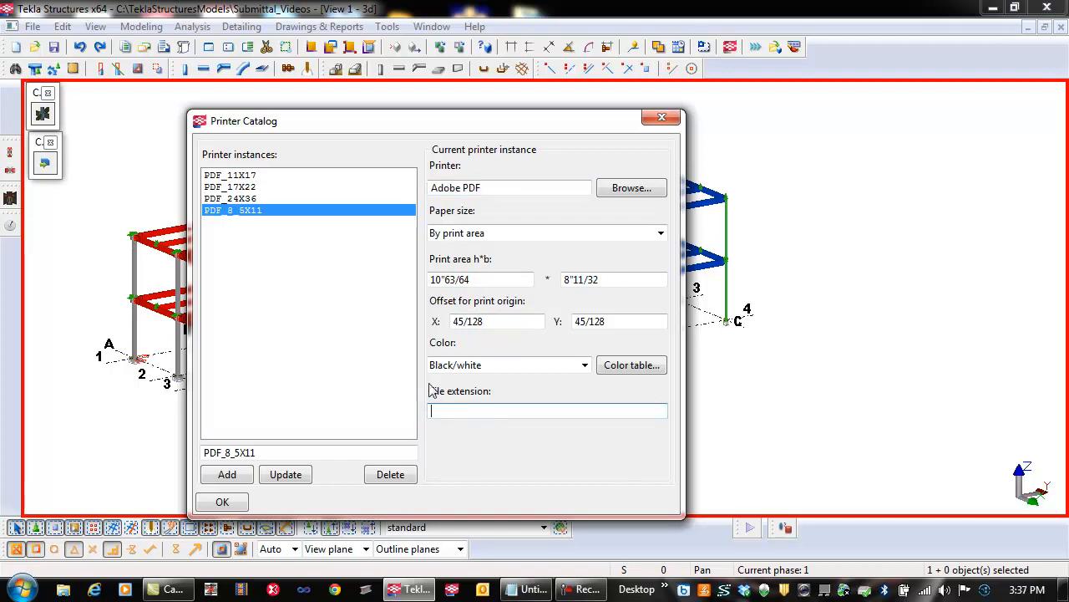
drag(490, 187, 424, 189)
click(512, 190)
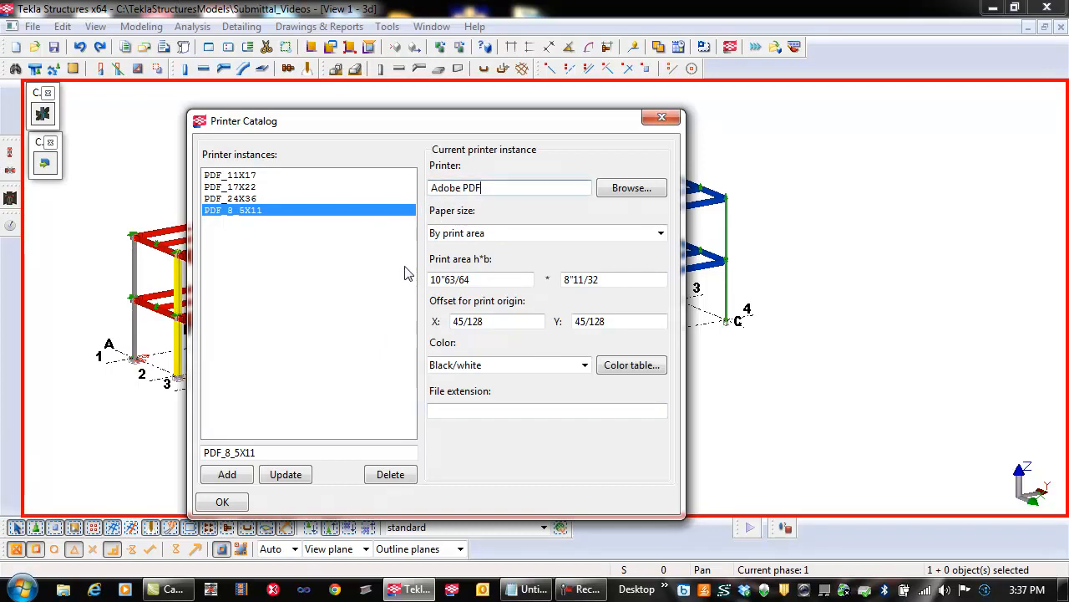
click(662, 120)
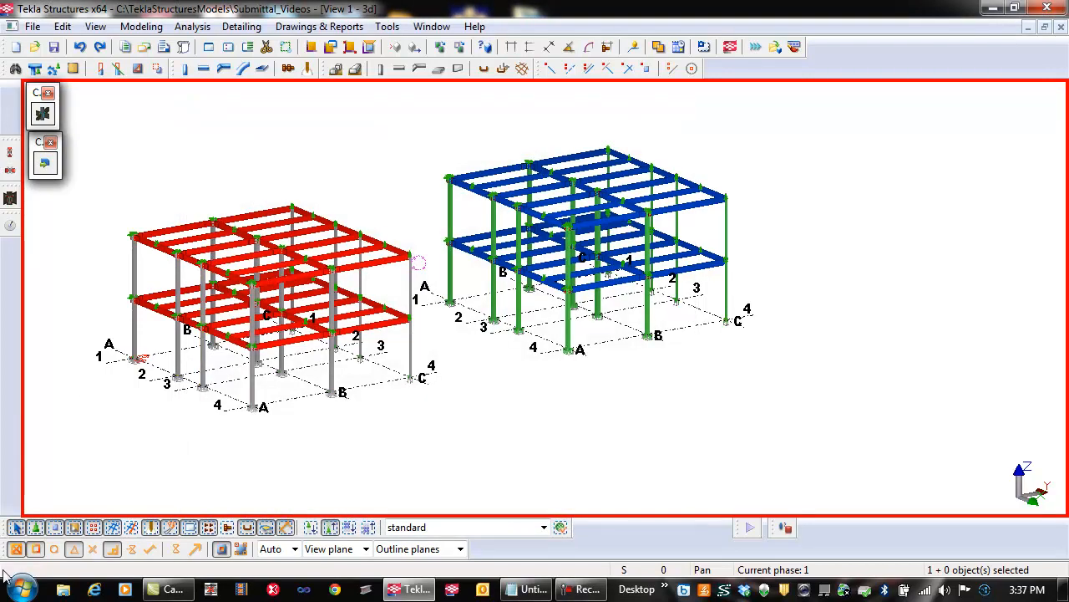
- Switch to Windows Devices and Printers and open the Adobe PDF printer's printing preferences
click(20, 588)
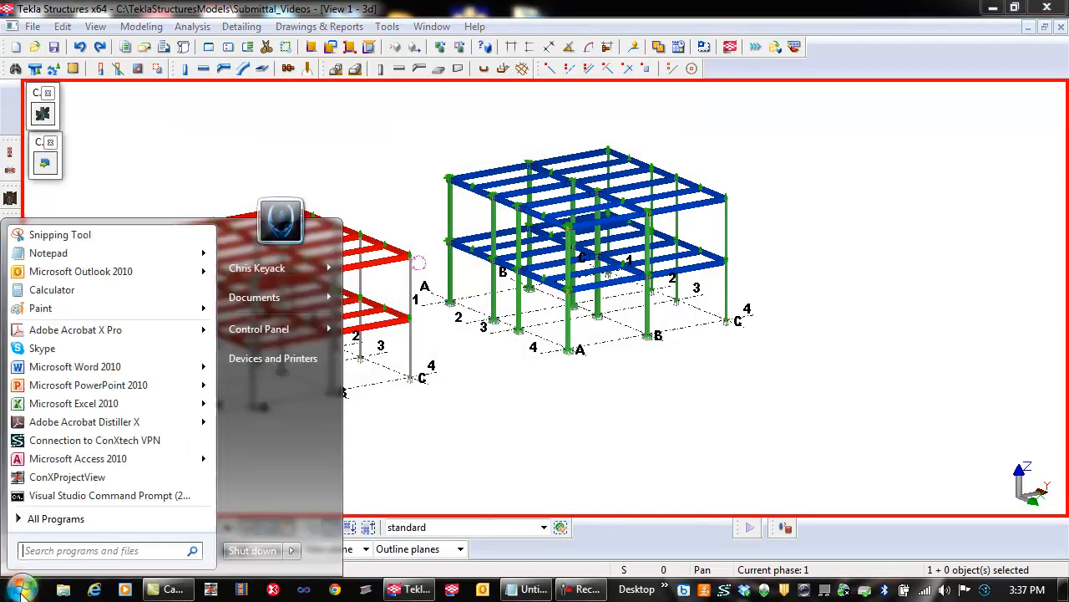
click(261, 361)
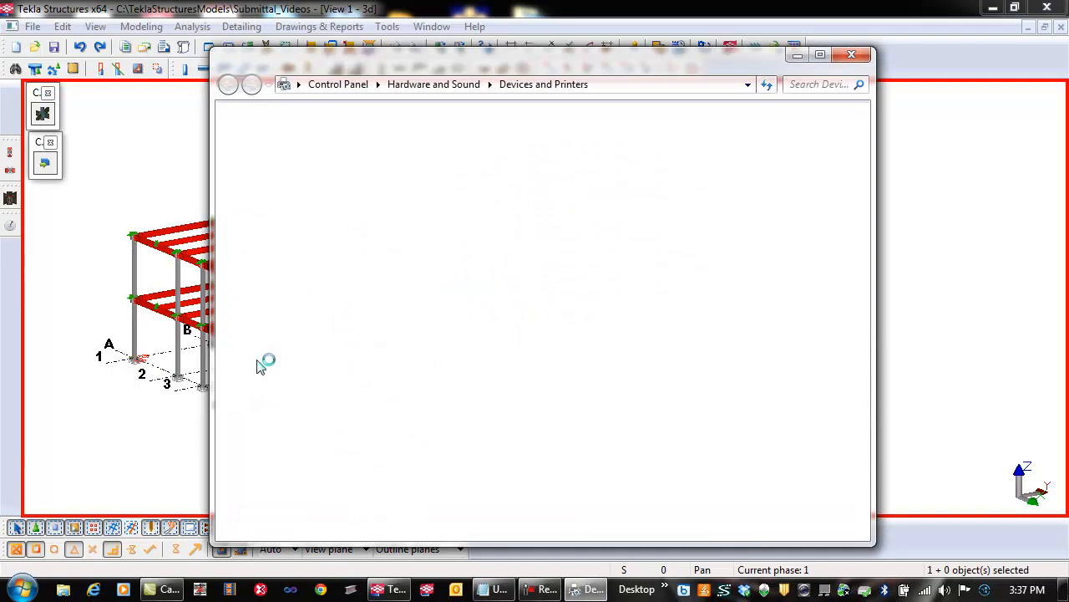
click(276, 326)
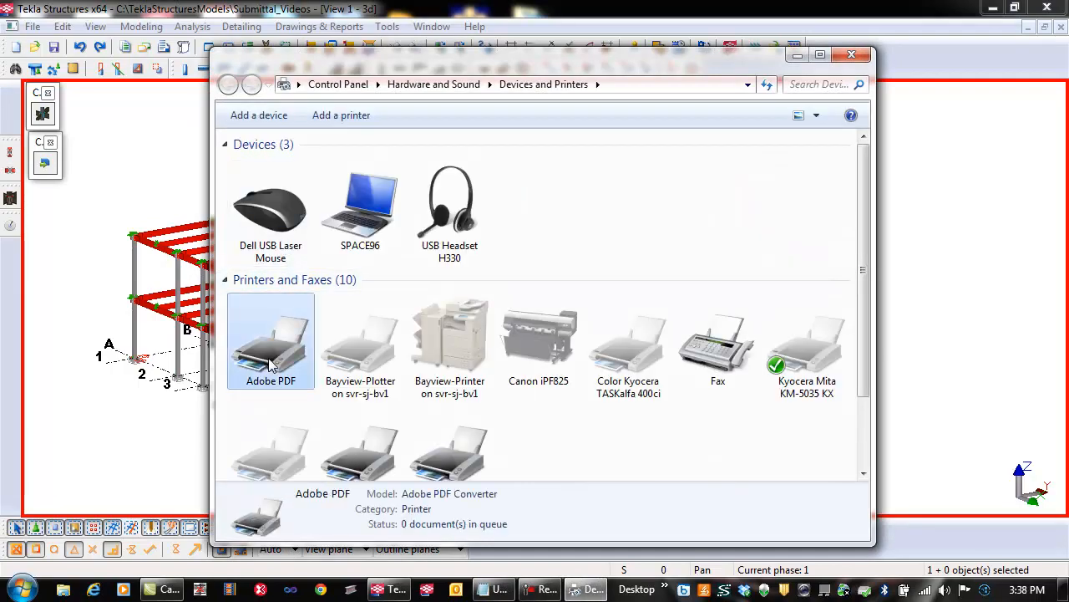
scroll(244, 373, down, 1)
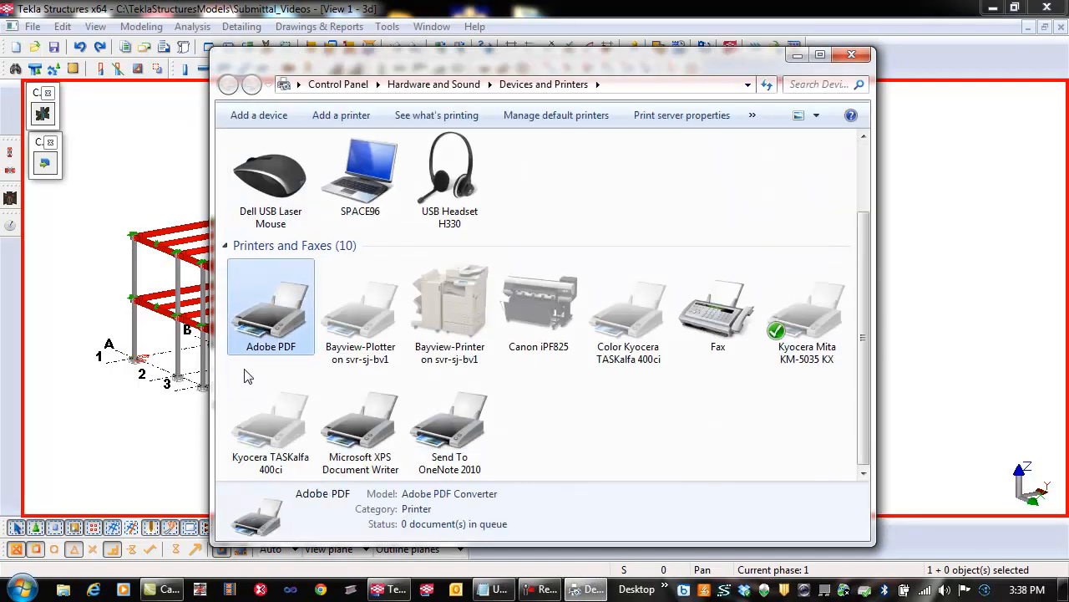
right_click(269, 307)
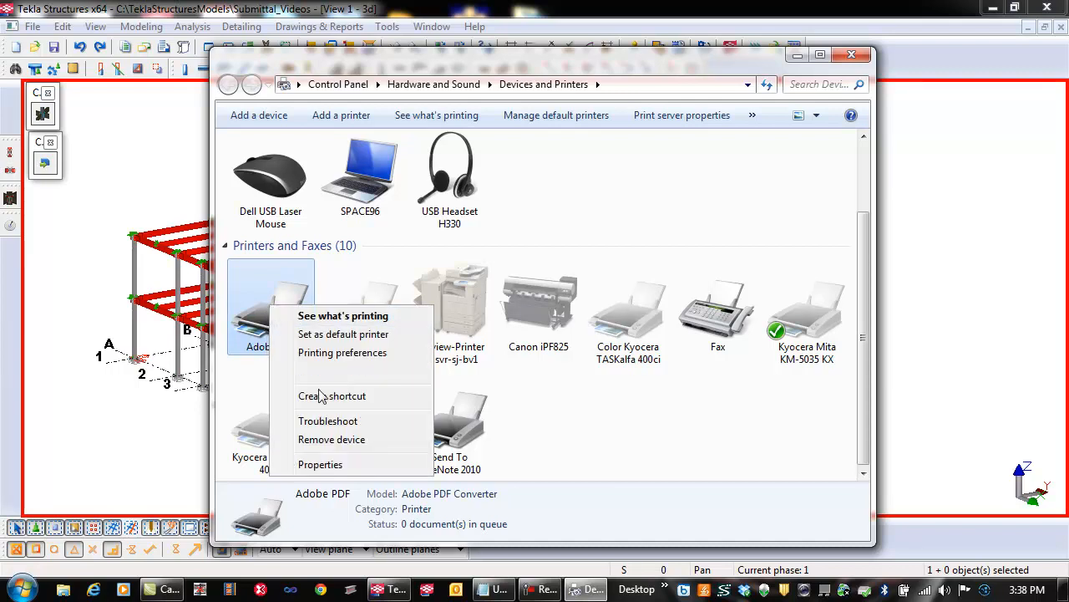
click(325, 352)
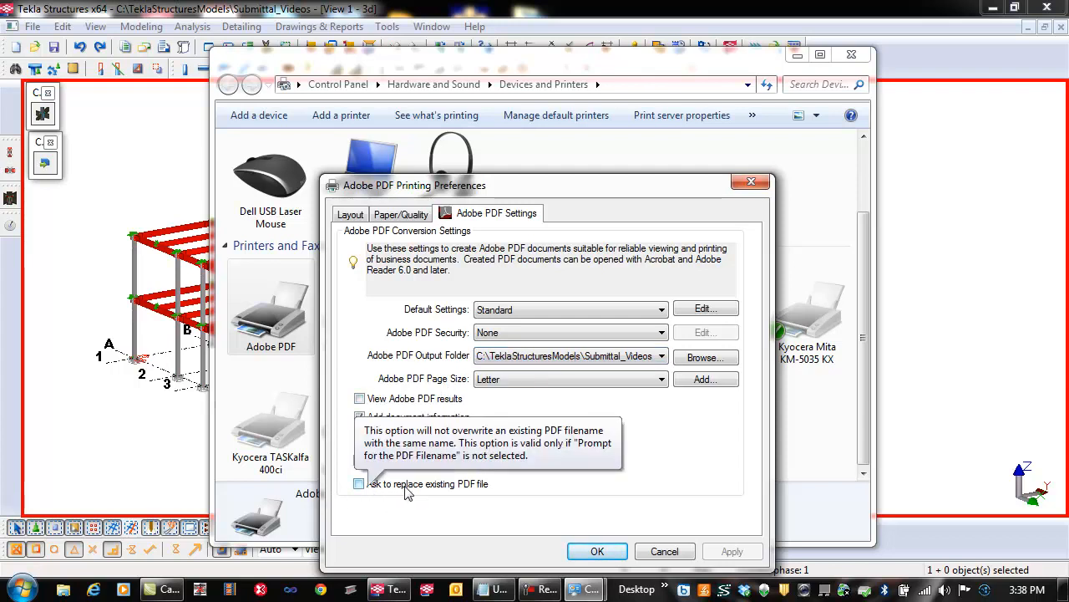
- Review the Adobe PDF output folder choices, cancel the printing preferences and close Devices and Printers
click(514, 357)
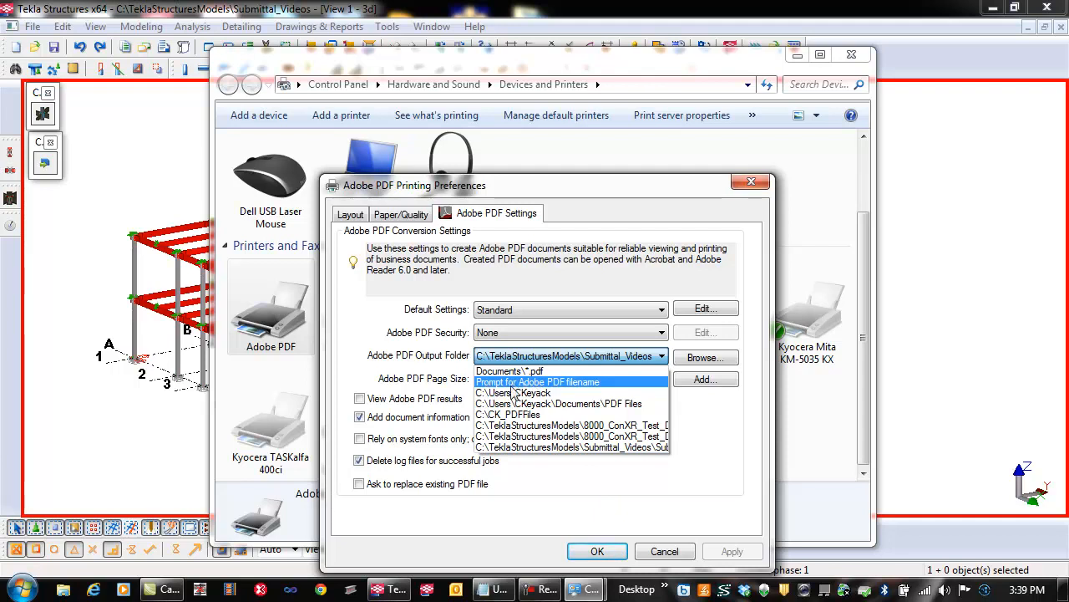
click(677, 556)
click(665, 551)
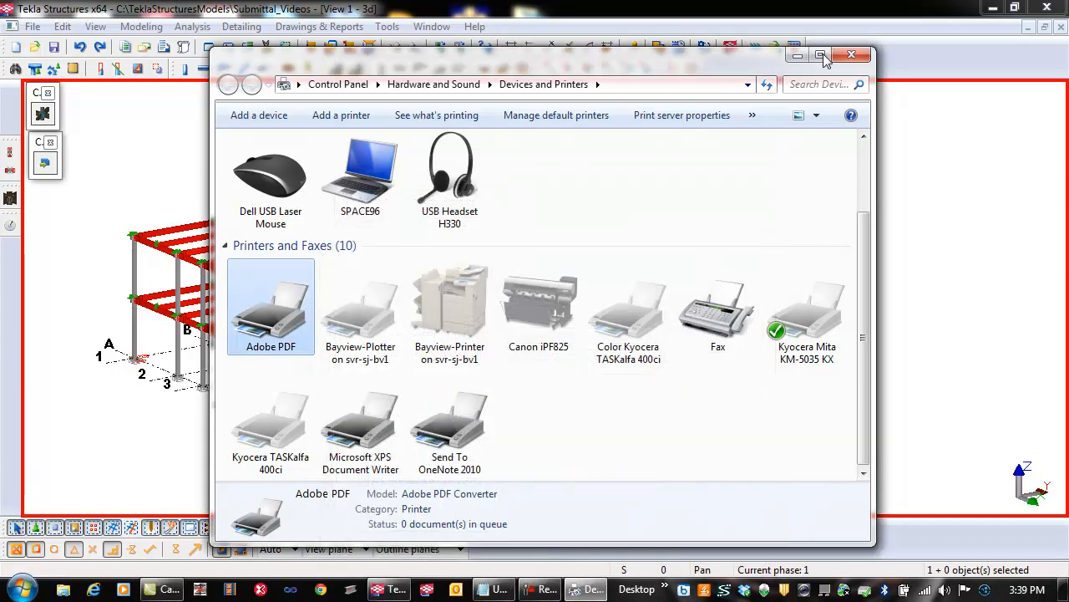
click(851, 54)
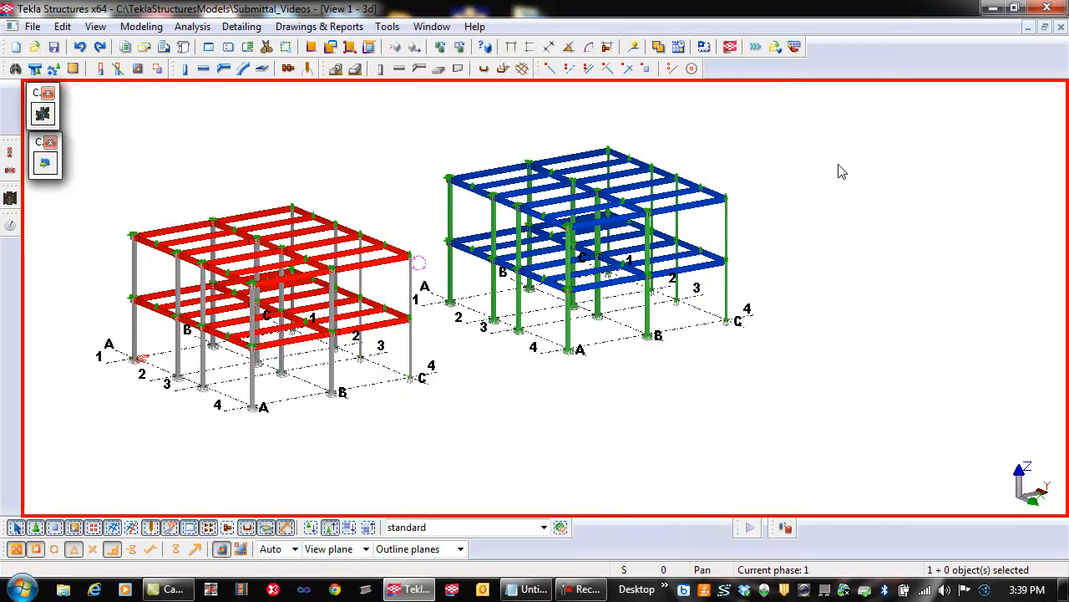
- Open the ConX Submittals tool and the Submittal_Videos model folder
click(46, 165)
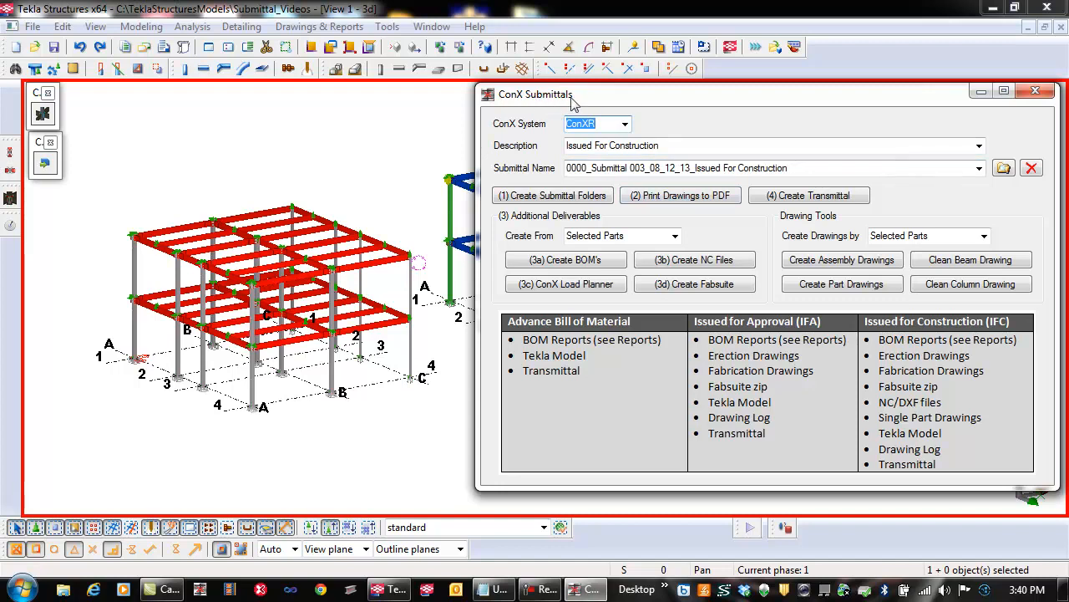
click(776, 46)
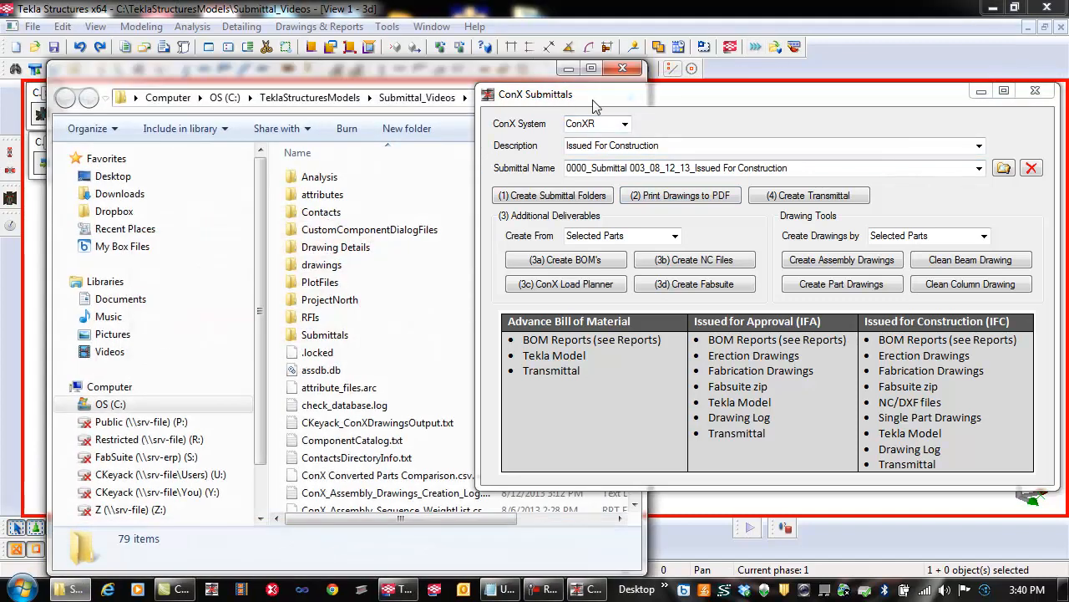
- Open the user-specific ConXDrawingsOutput text file from the model folder and move its window clear of ConX Submittals
click(350, 408)
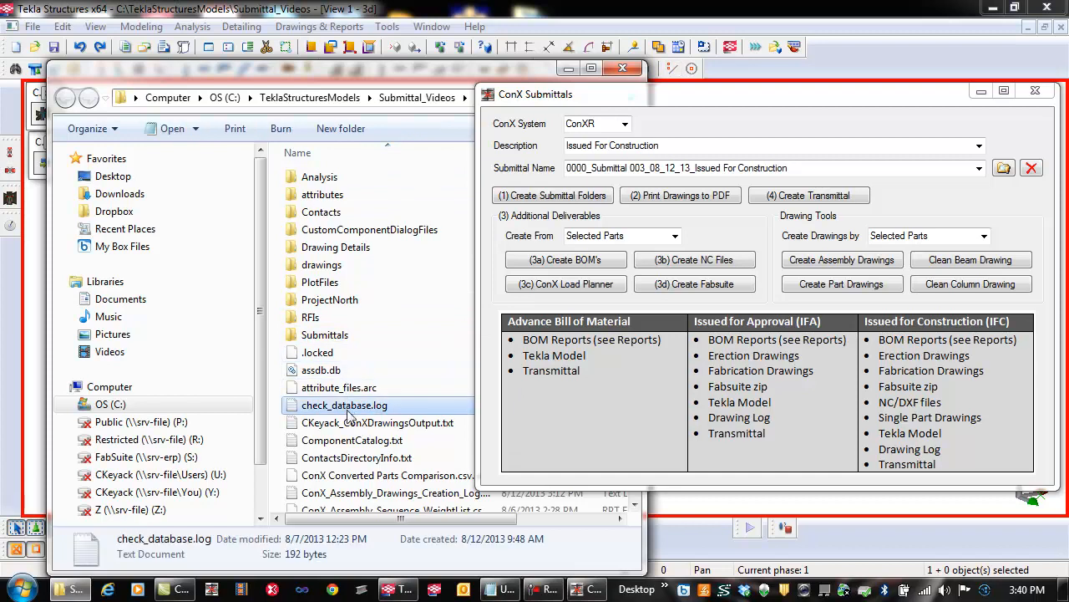
scroll(353, 414, down, 1)
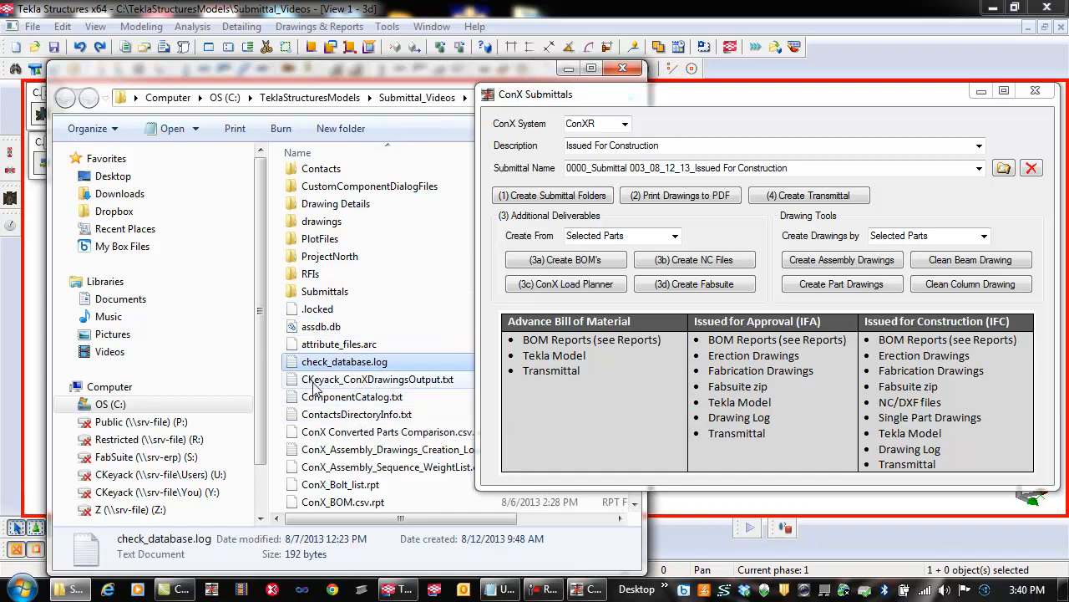
click(394, 380)
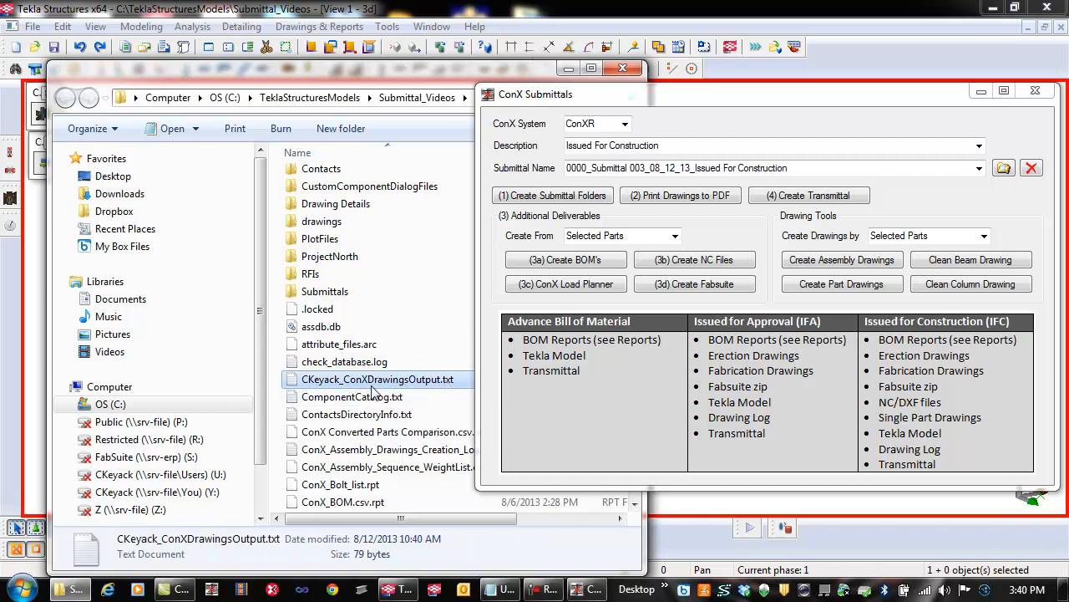
double_click(378, 380)
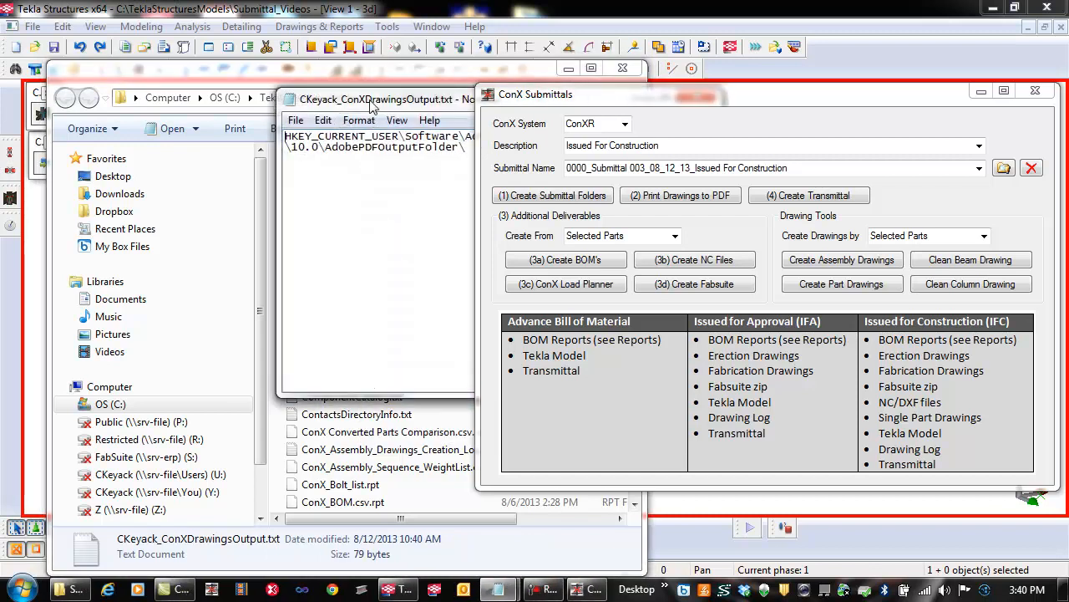
drag(369, 104, 127, 170)
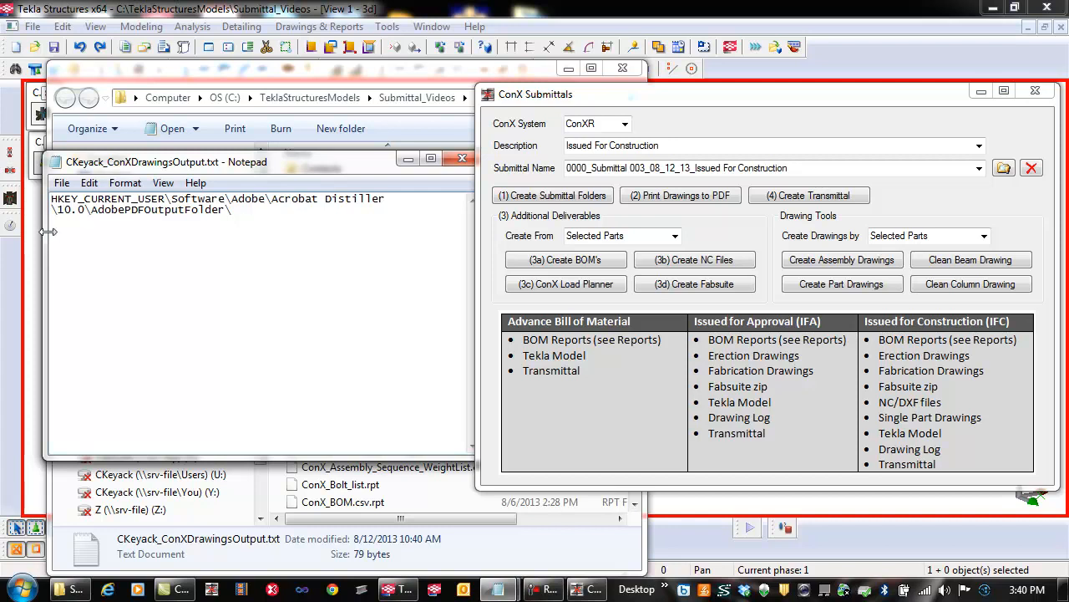
- Examine the registry path and Acrobat Distiller version in the drawings output text file, and close the file
drag(55, 200, 166, 199)
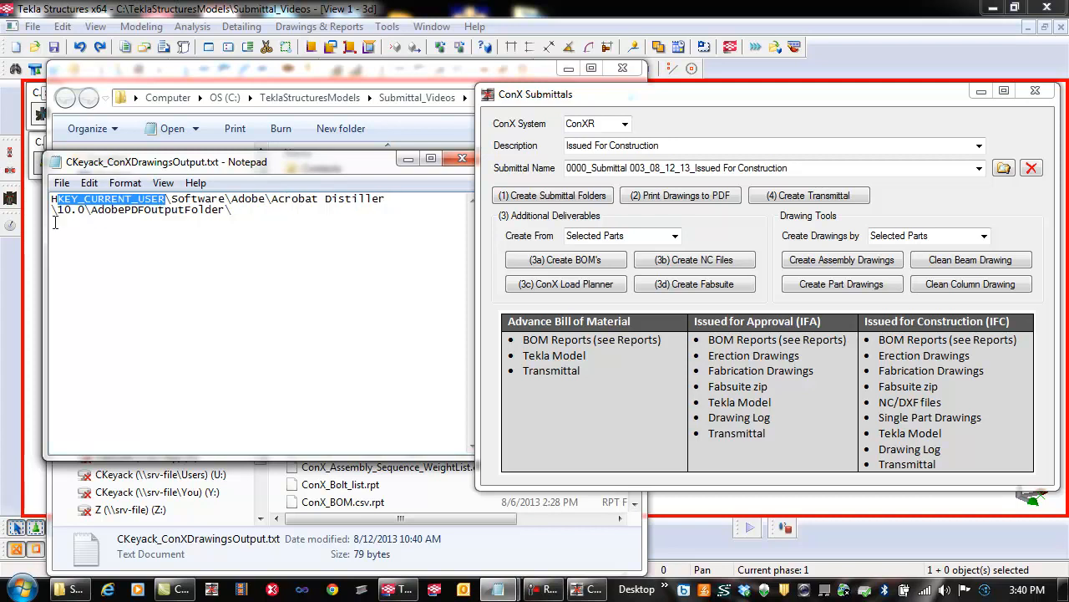
drag(57, 211, 86, 211)
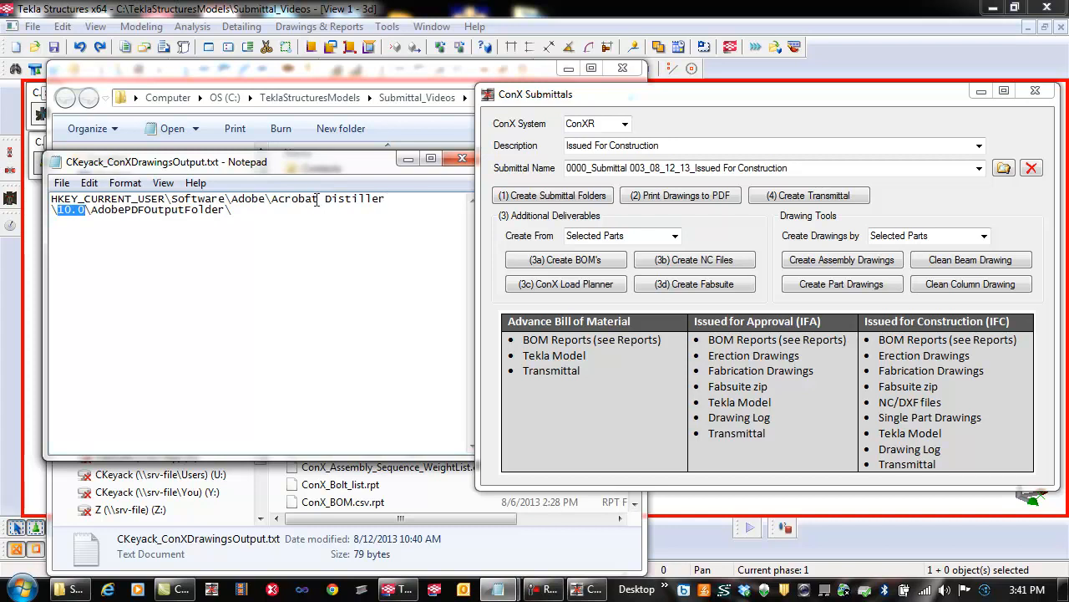
drag(57, 210, 85, 211)
click(245, 209)
click(462, 160)
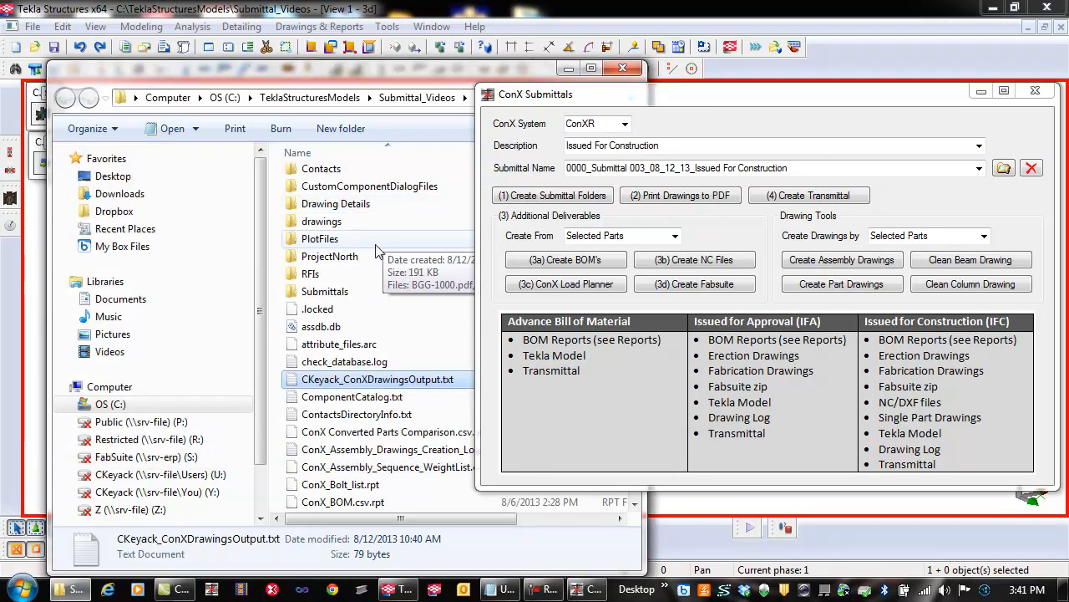